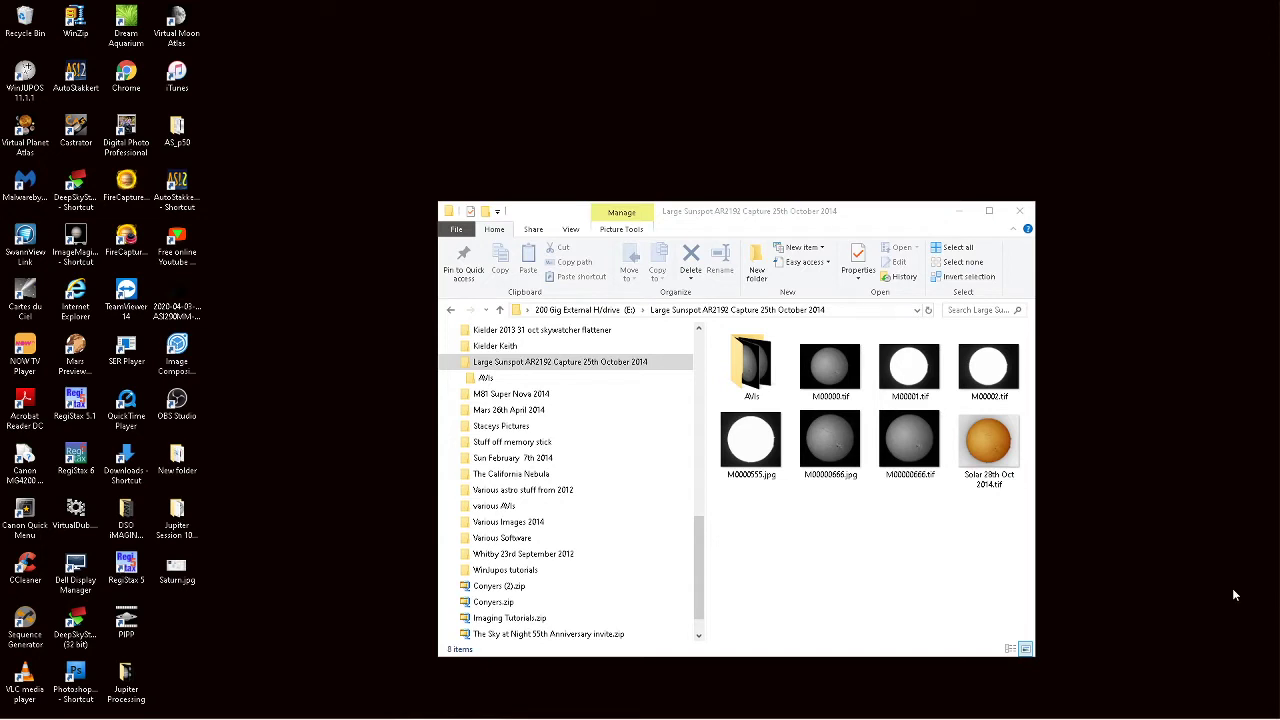
- Open the AVIs folder and play the M00000.Avi solar recording in the media player
double_click(750, 366)
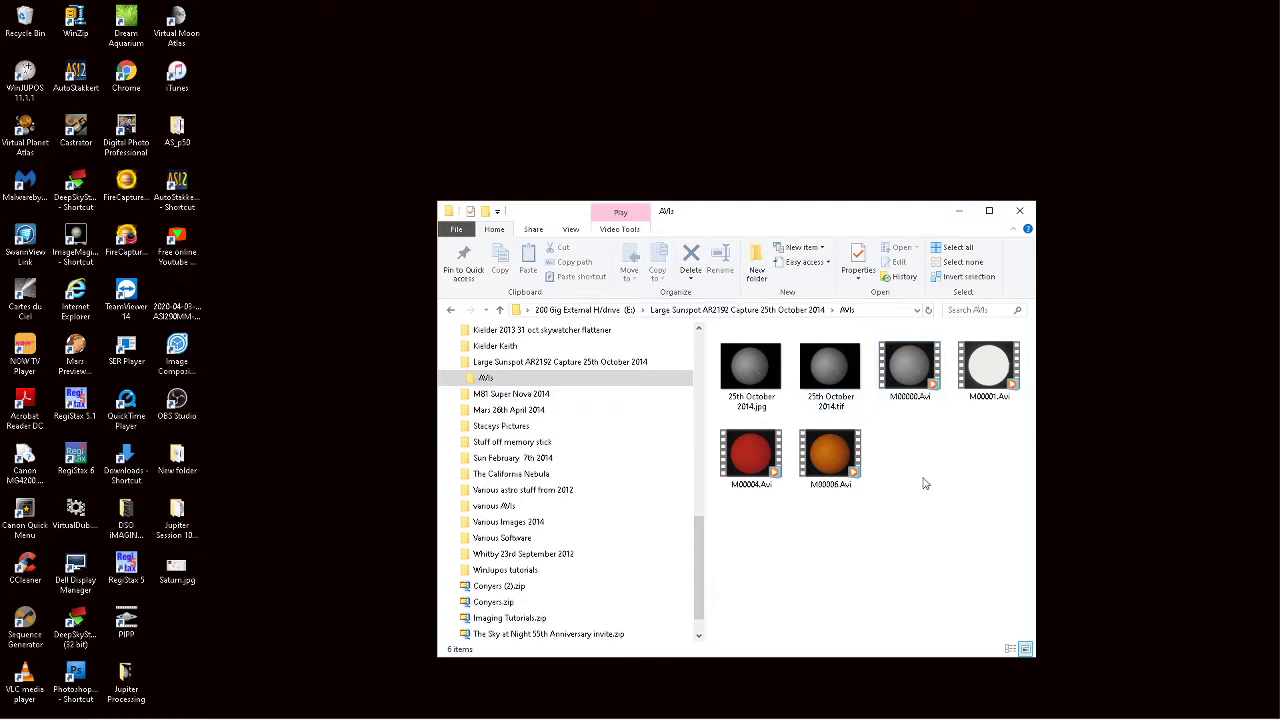
double_click(906, 374)
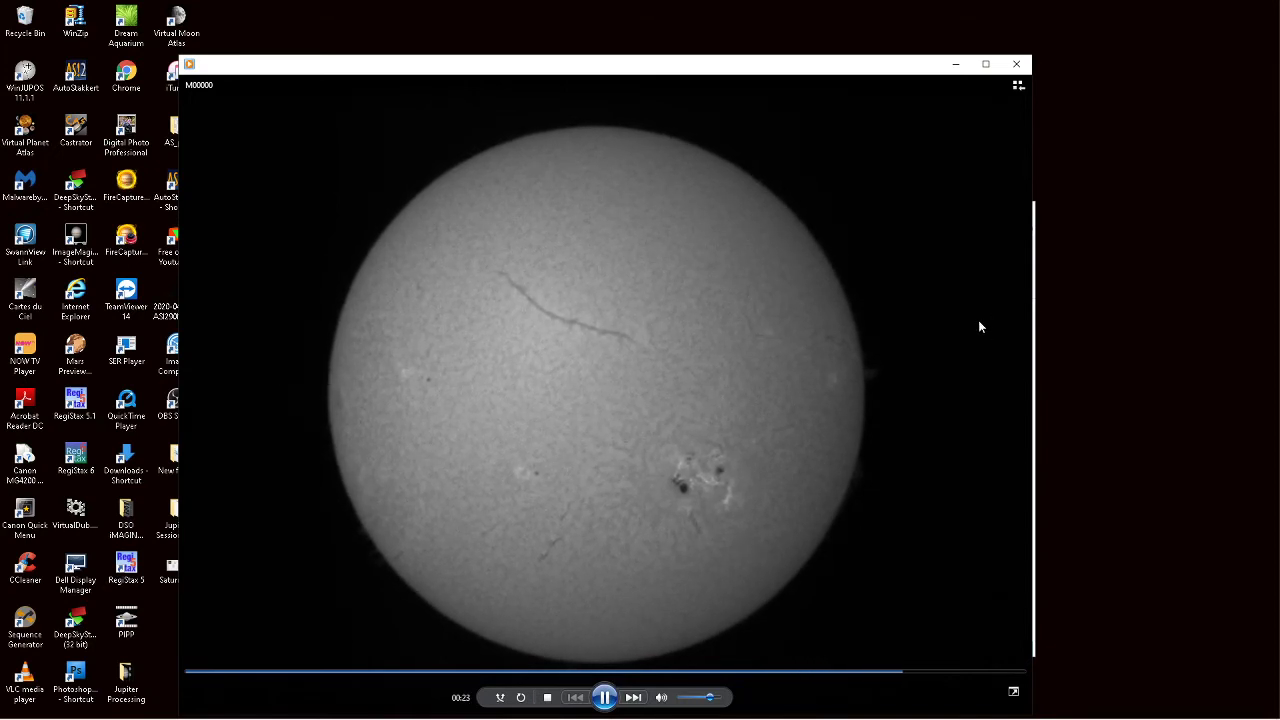
- Close the video player, launch AutoStakkert! and load M00000.Avi (426 frames)
click(1015, 64)
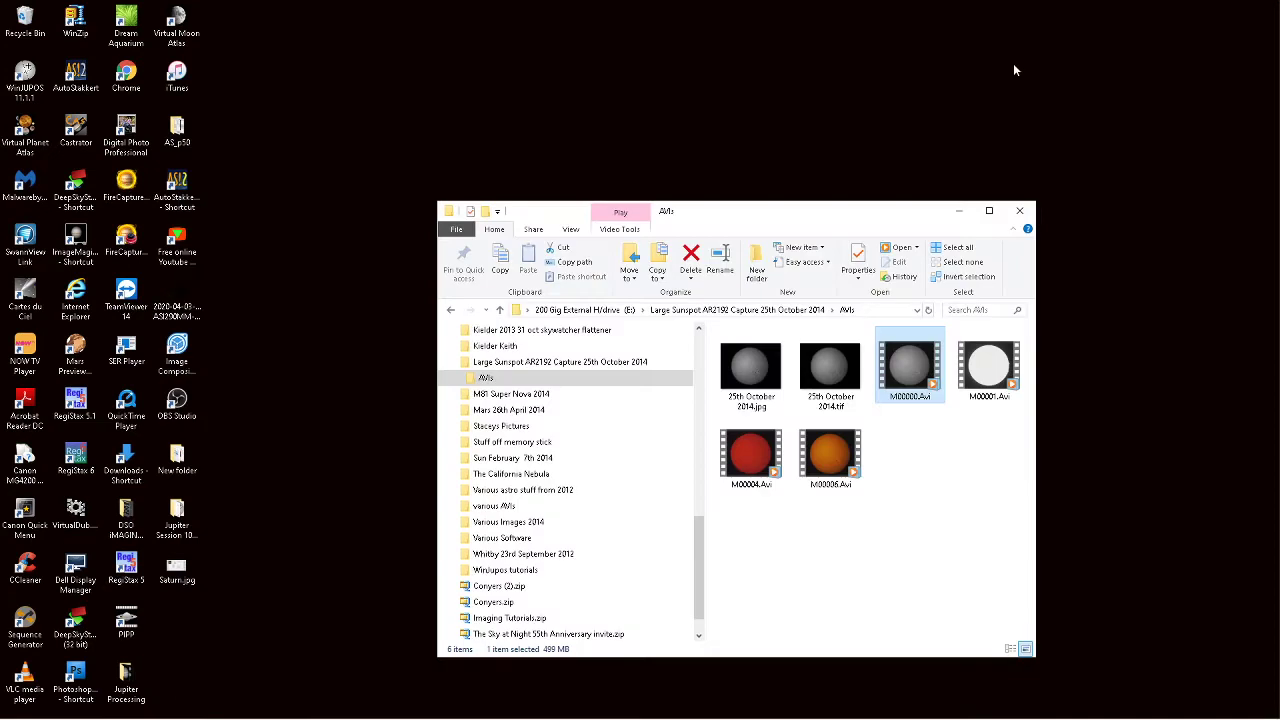
click(304, 436)
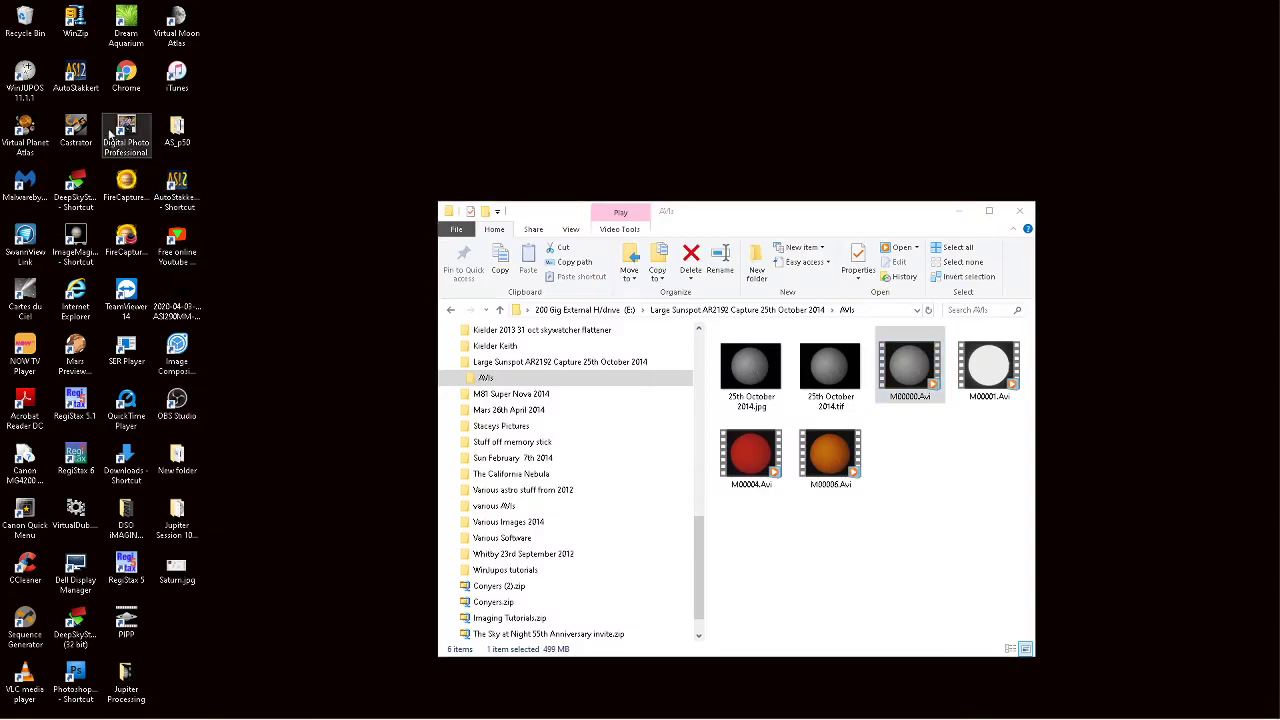
double_click(73, 92)
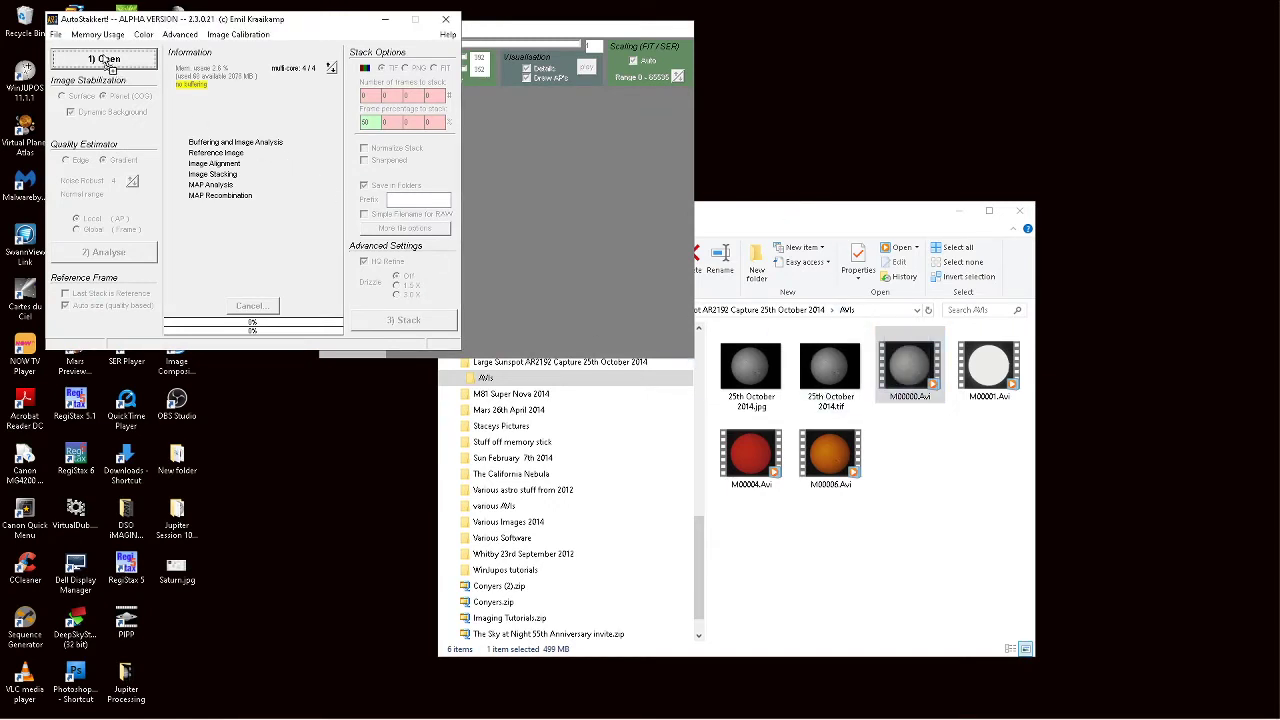
click(107, 62)
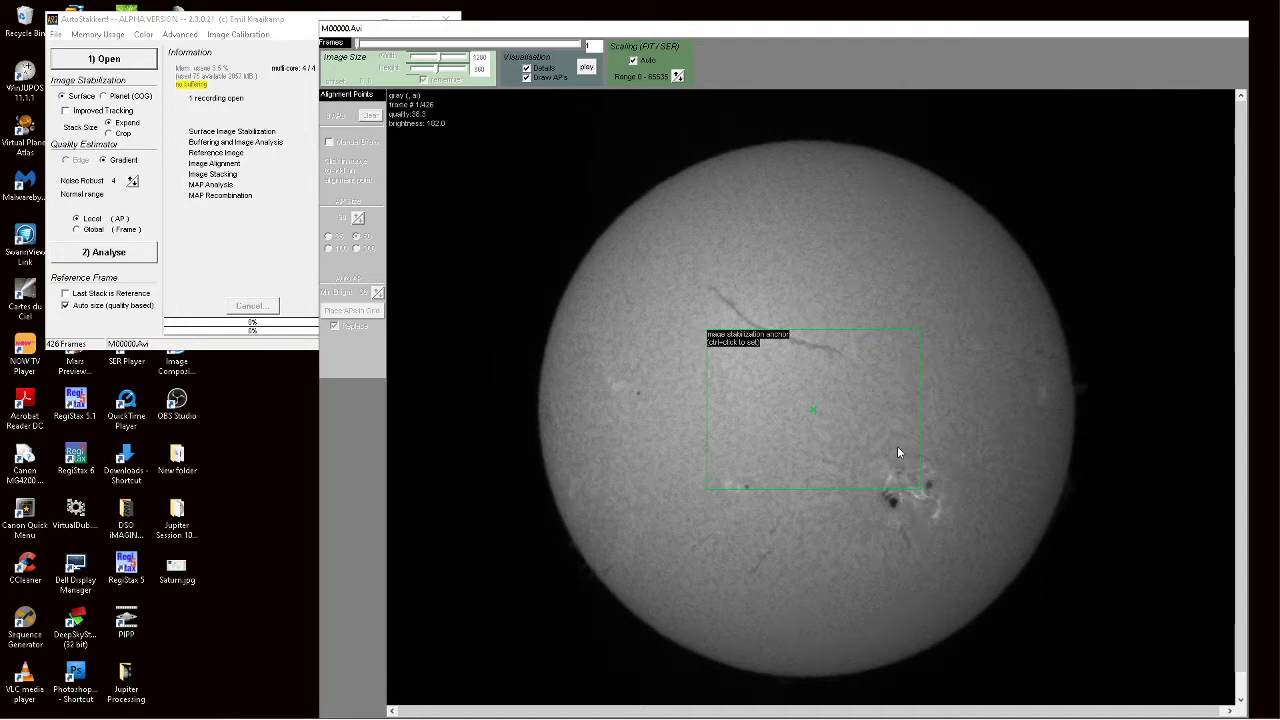
- Anchor stabilization on the sunspot group and set the frame percentage to stack to 60
ctrl+click(893, 498)
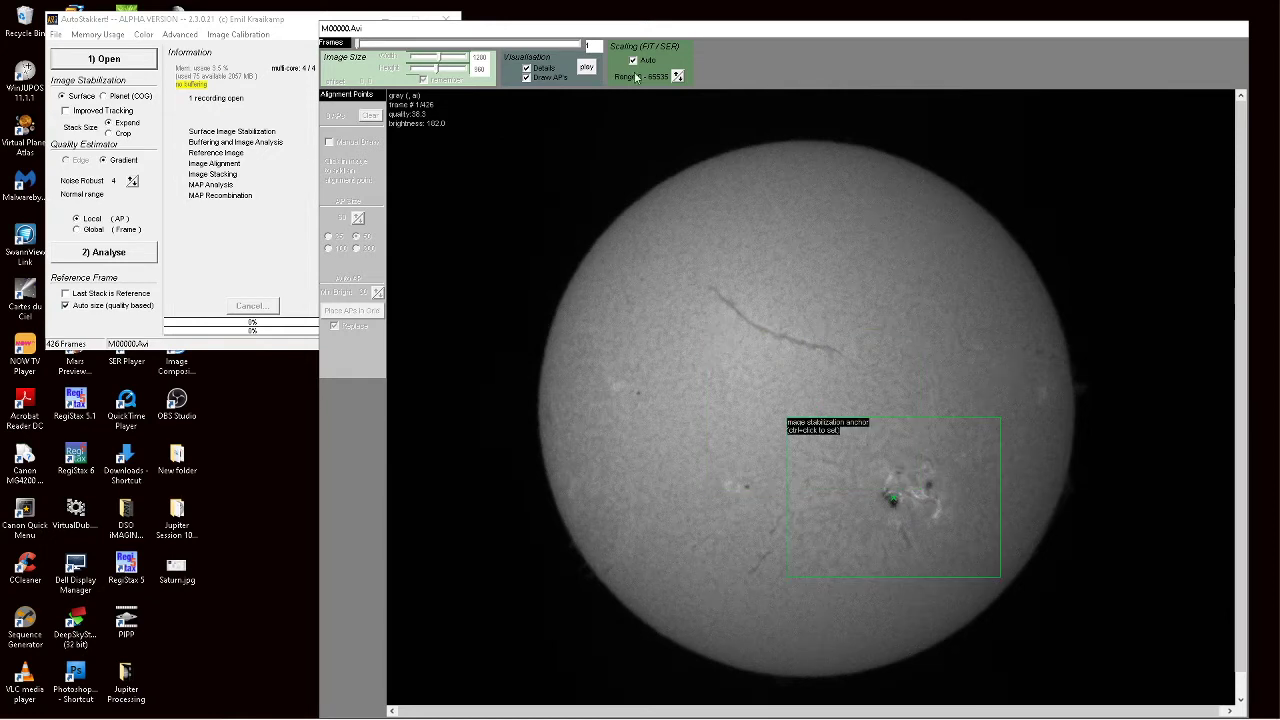
click(298, 22)
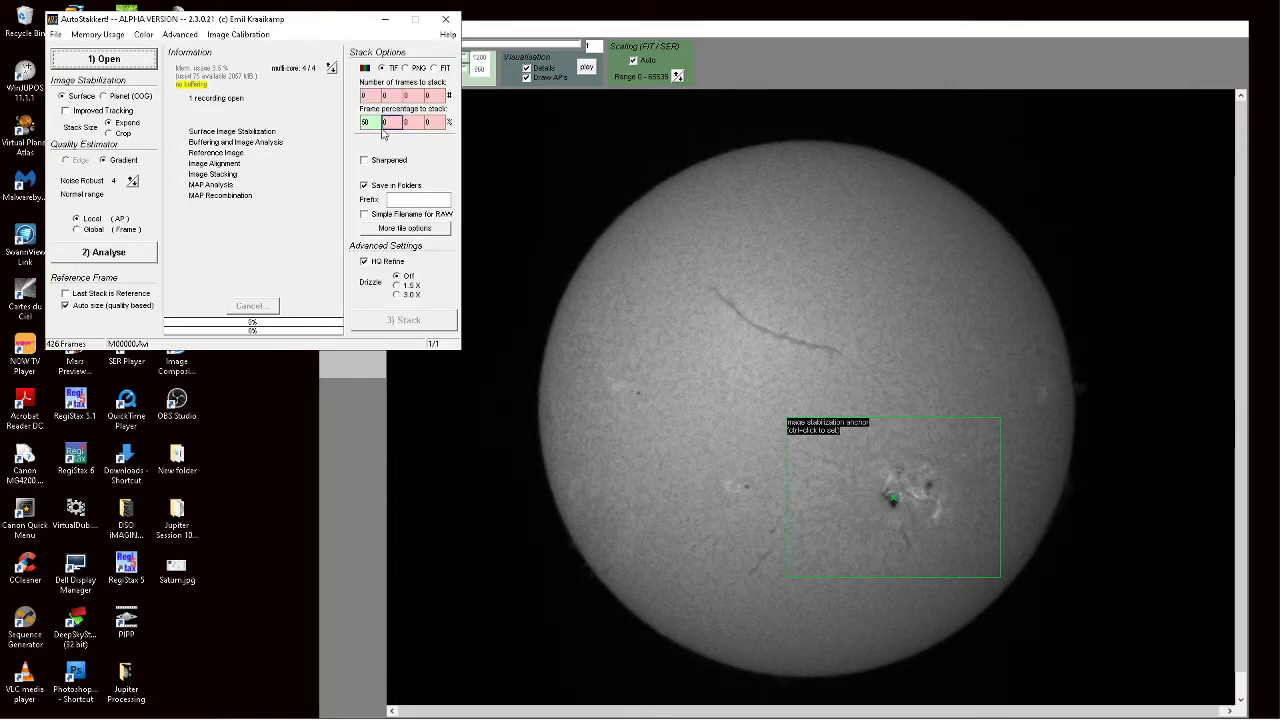
click(366, 122)
drag(373, 121, 342, 119)
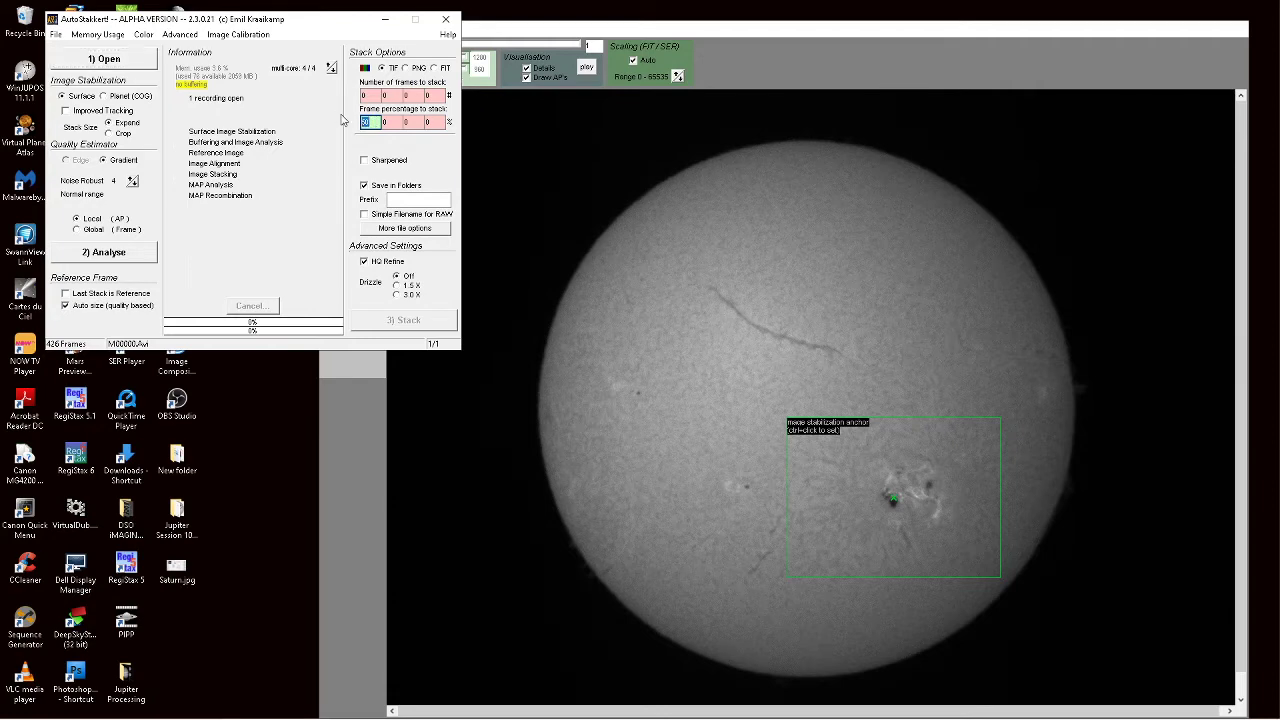
text(60)
- Analyse the 426 frames for quality and bring the alignment point window to the front
click(97, 259)
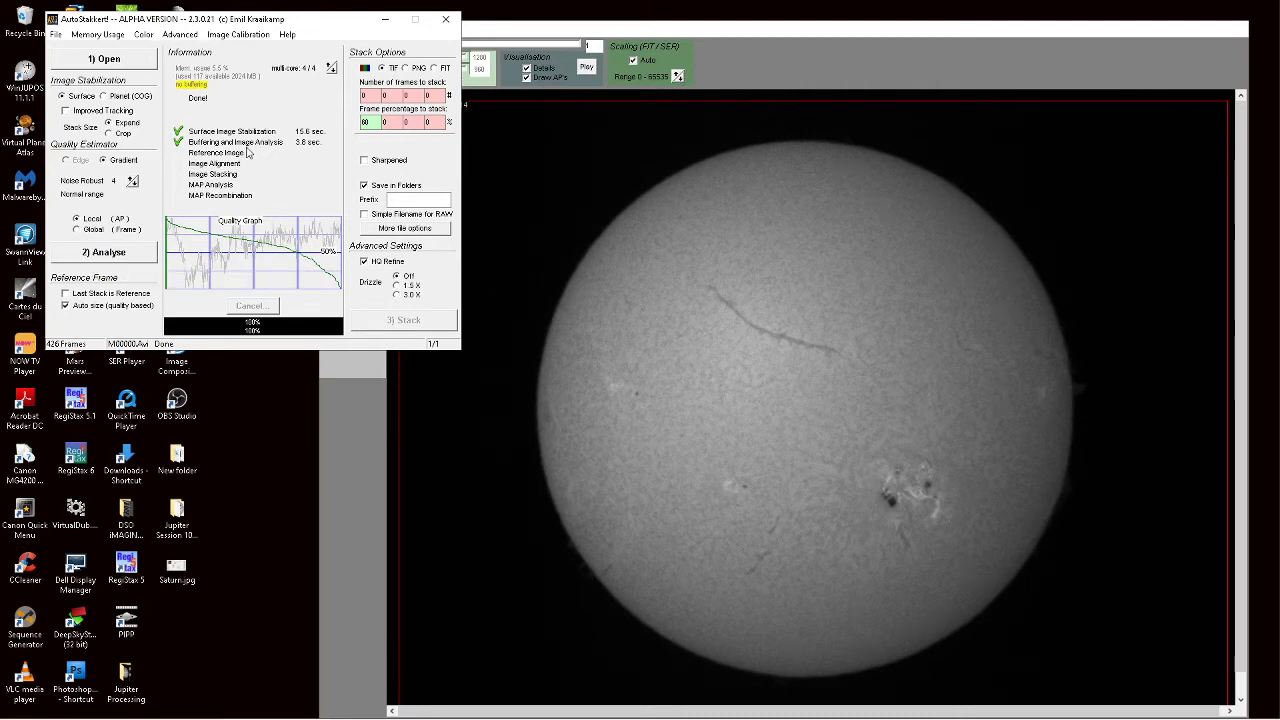
click(591, 220)
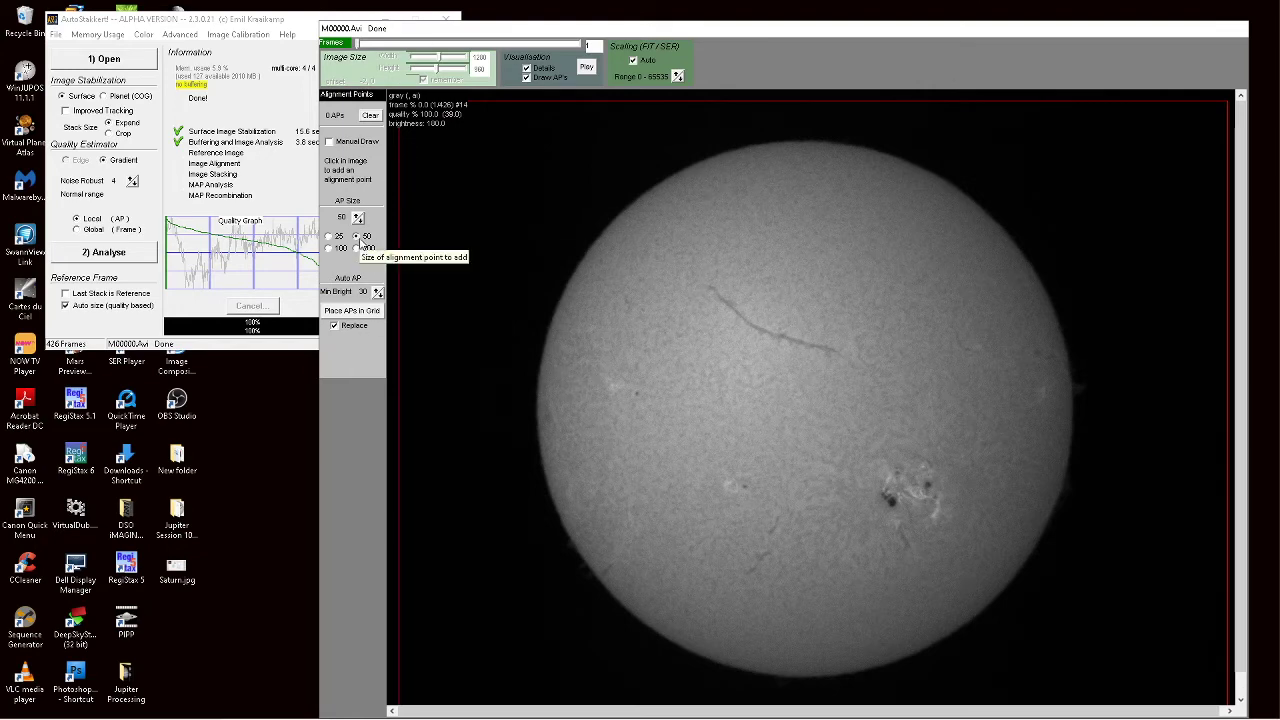
- Place a grid of 443 alignment points on the solar disc and stack the best frames
click(349, 312)
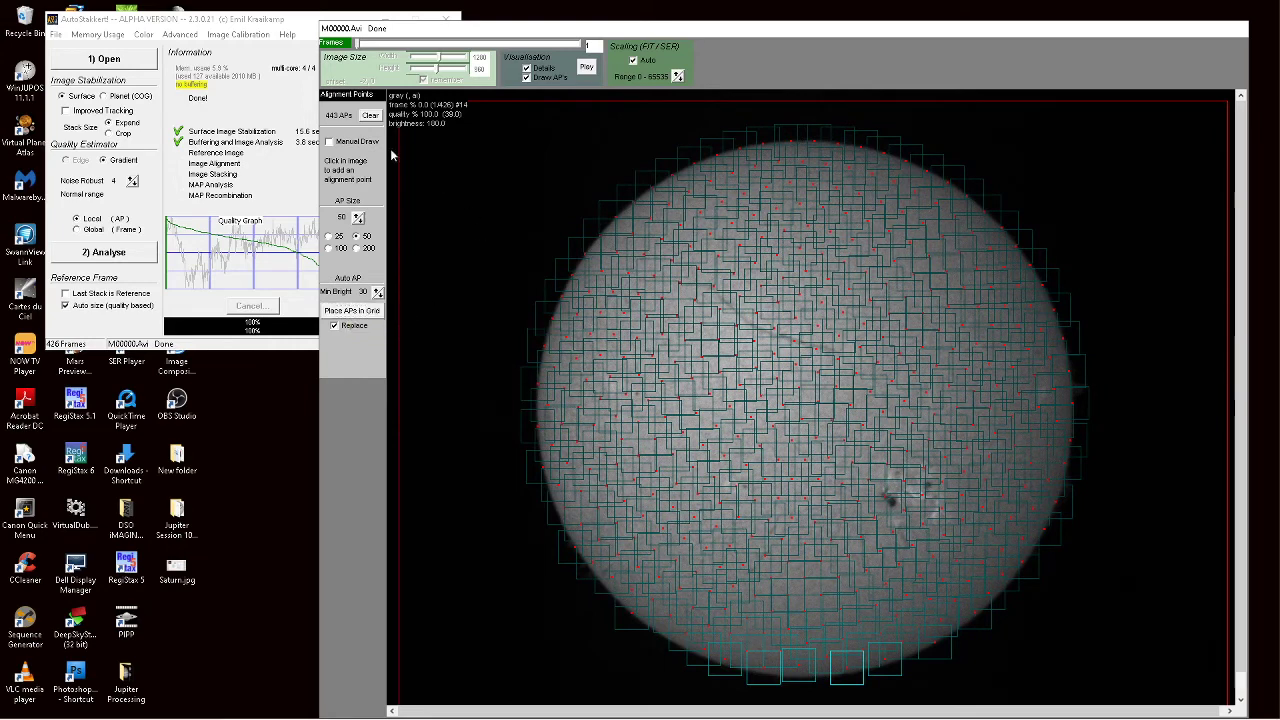
click(258, 37)
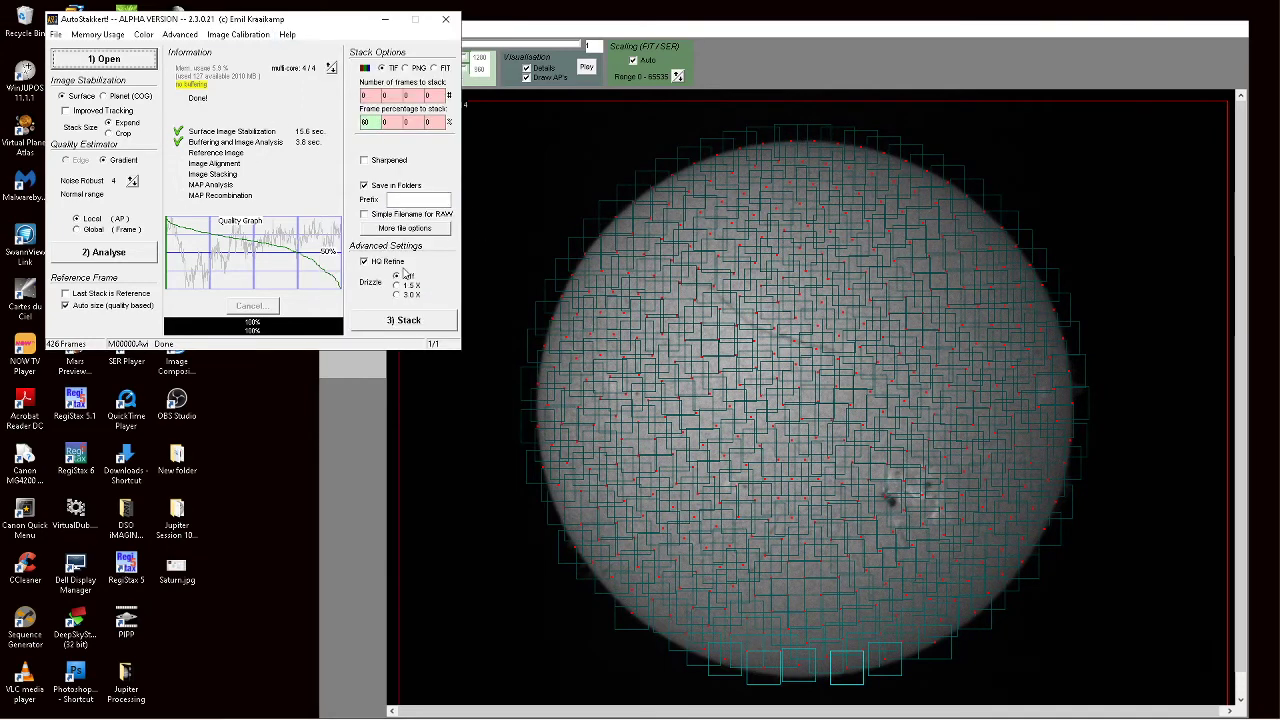
click(386, 321)
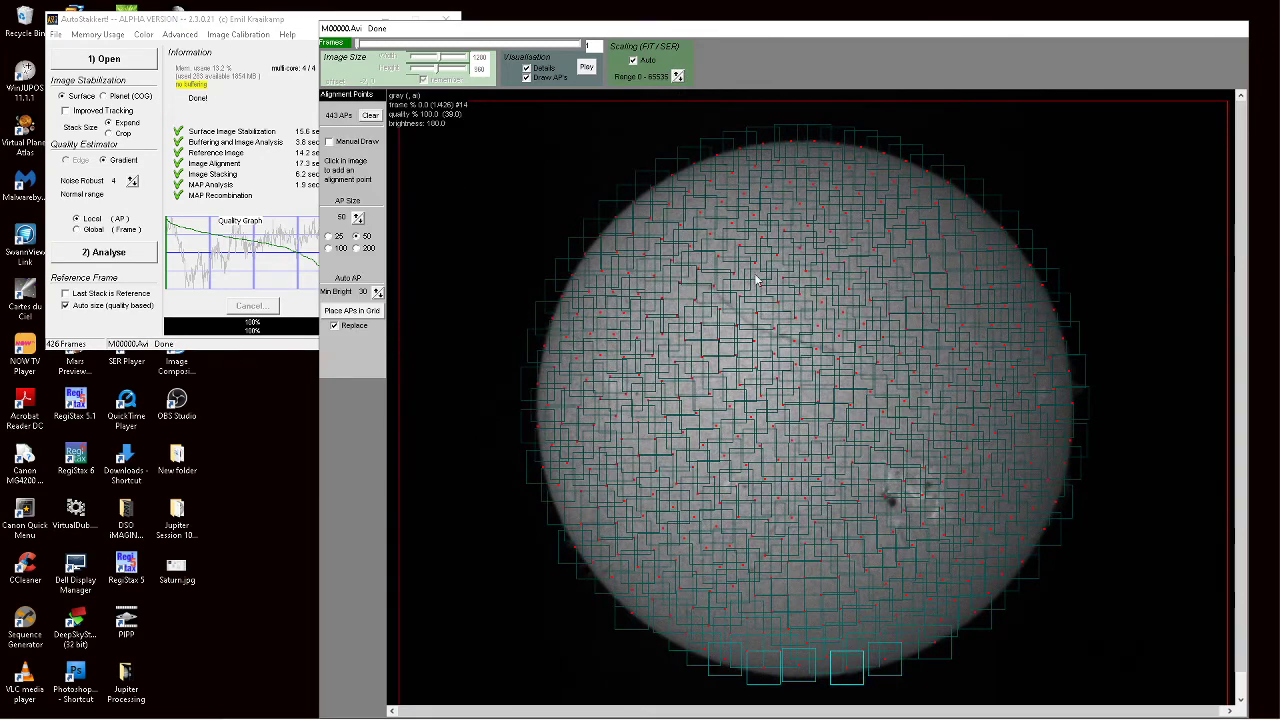
- Close AutoStakkert!, reposition the Explorer window showing AS_p60, and launch RegiStax 6
drag(310, 24, 302, 23)
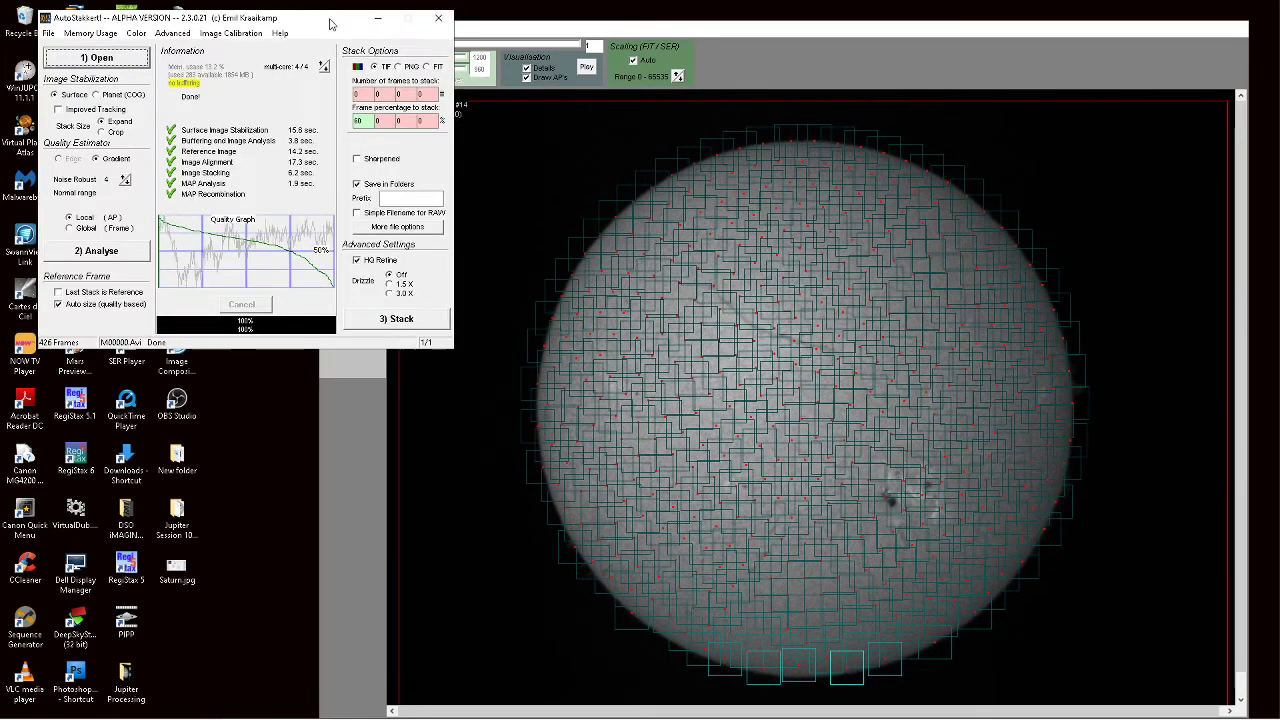
click(437, 20)
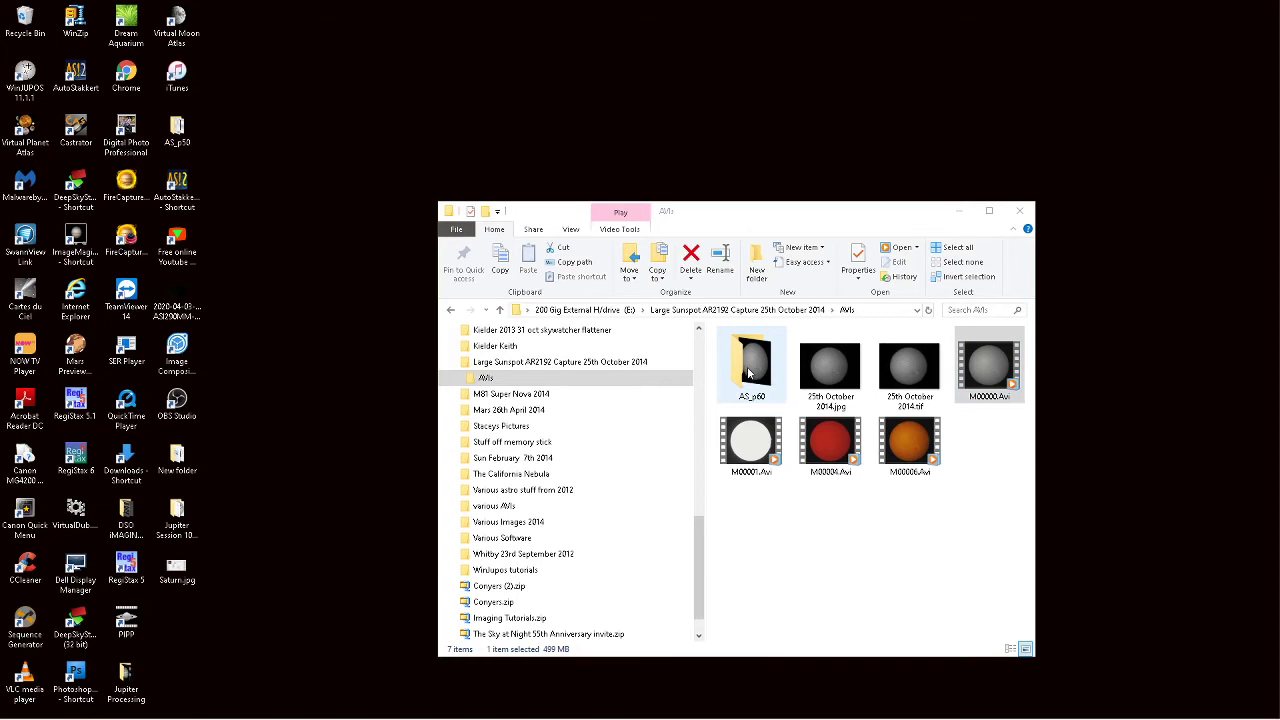
drag(806, 214, 883, 171)
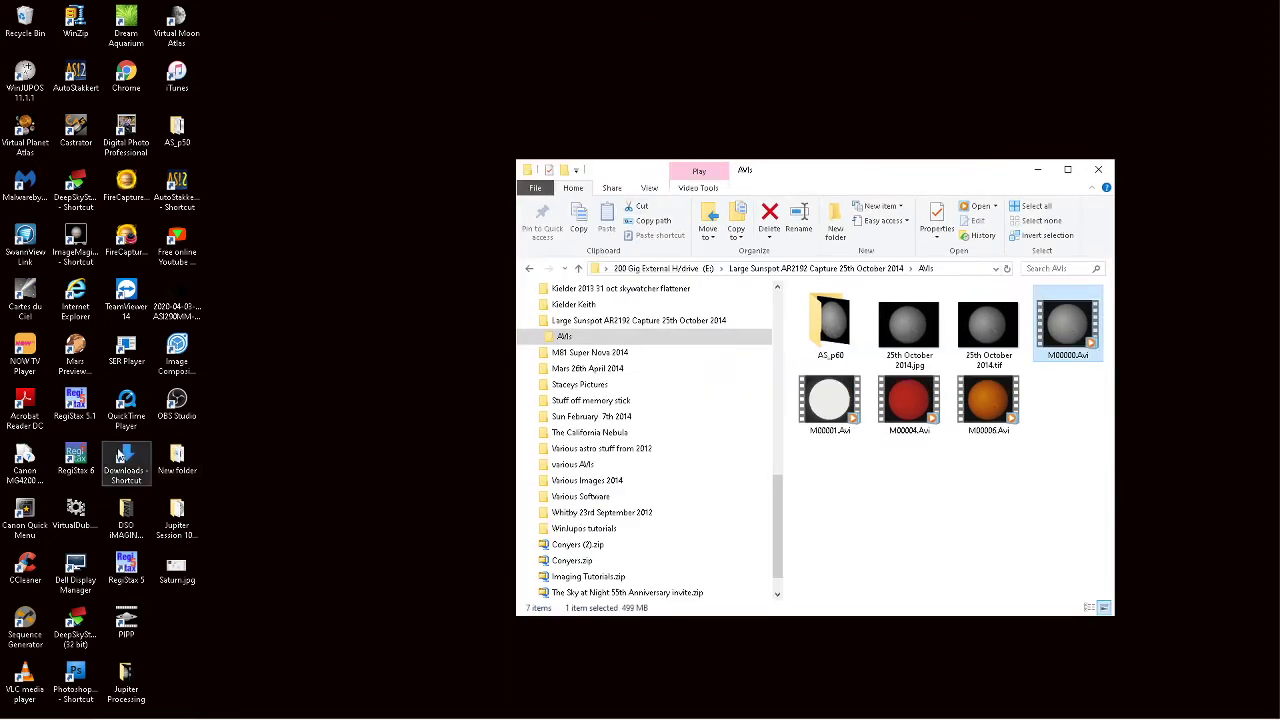
double_click(80, 455)
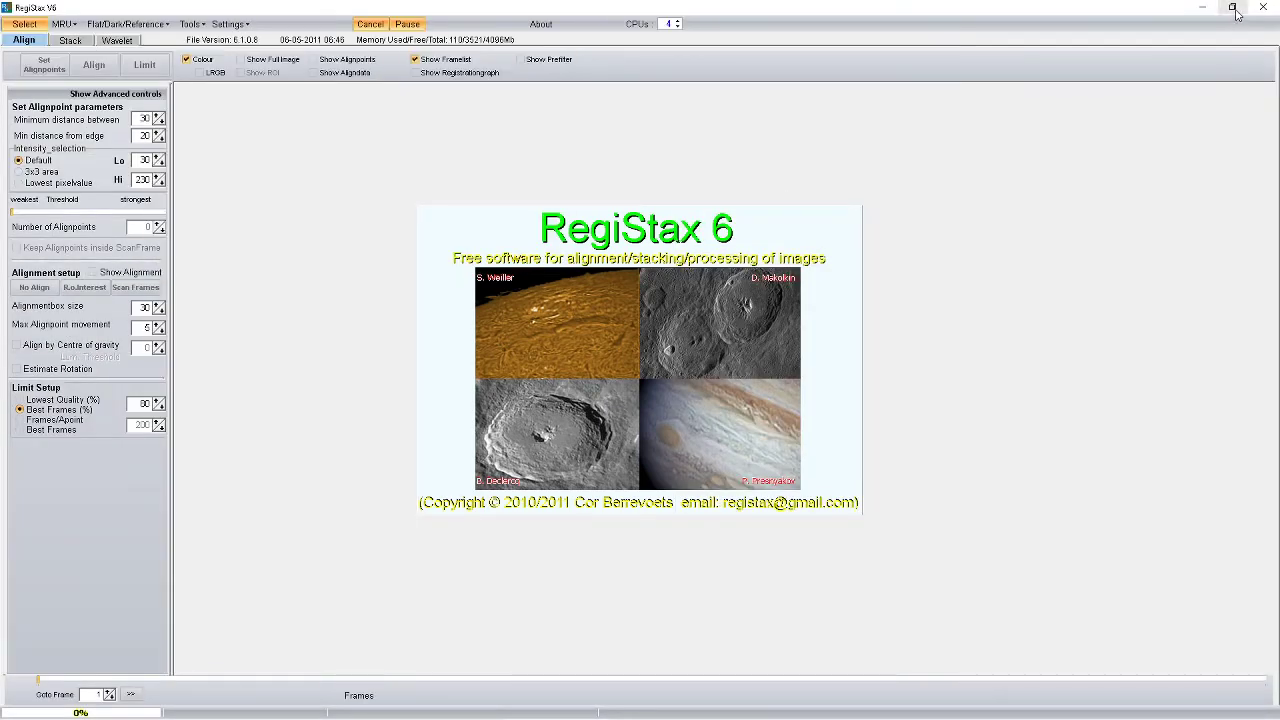
- Drag M00000_g4_ap443.tif from AS_p60 into a left-snapped RegiStax 6, then maximize it
click(1235, 10)
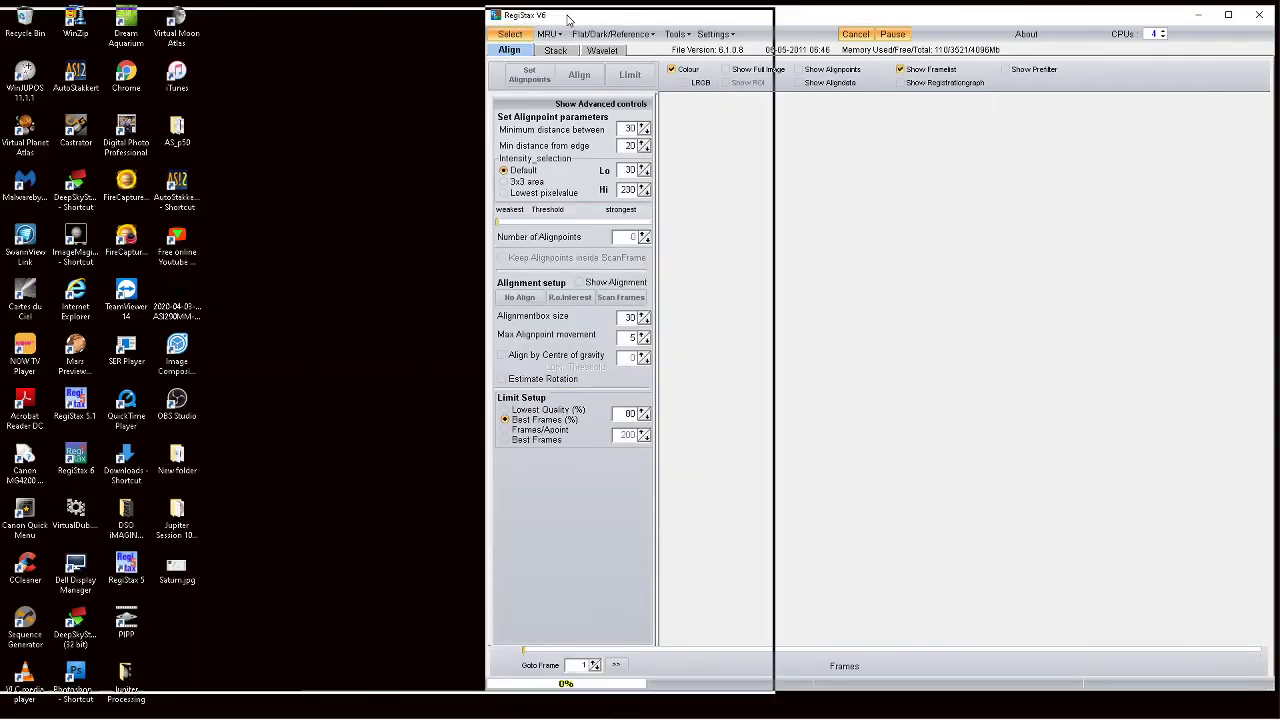
key(super+Left)
drag(841, 172, 879, 176)
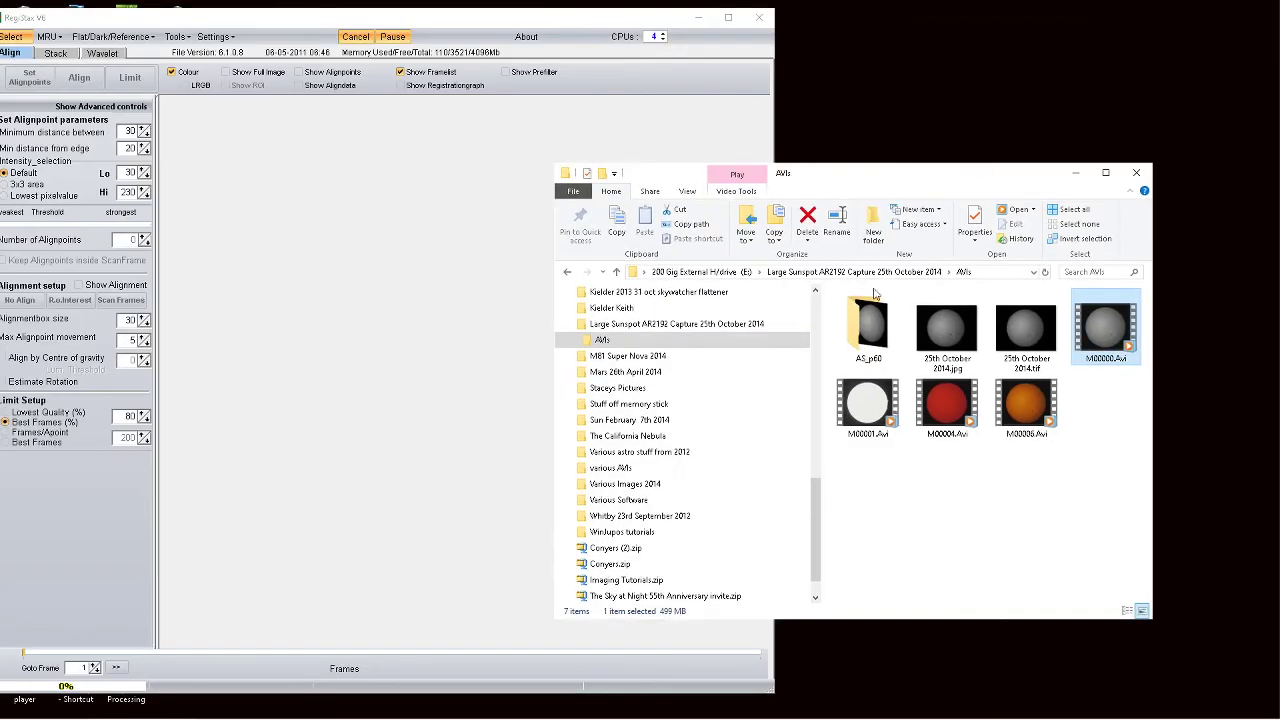
double_click(866, 327)
drag(868, 327, 434, 266)
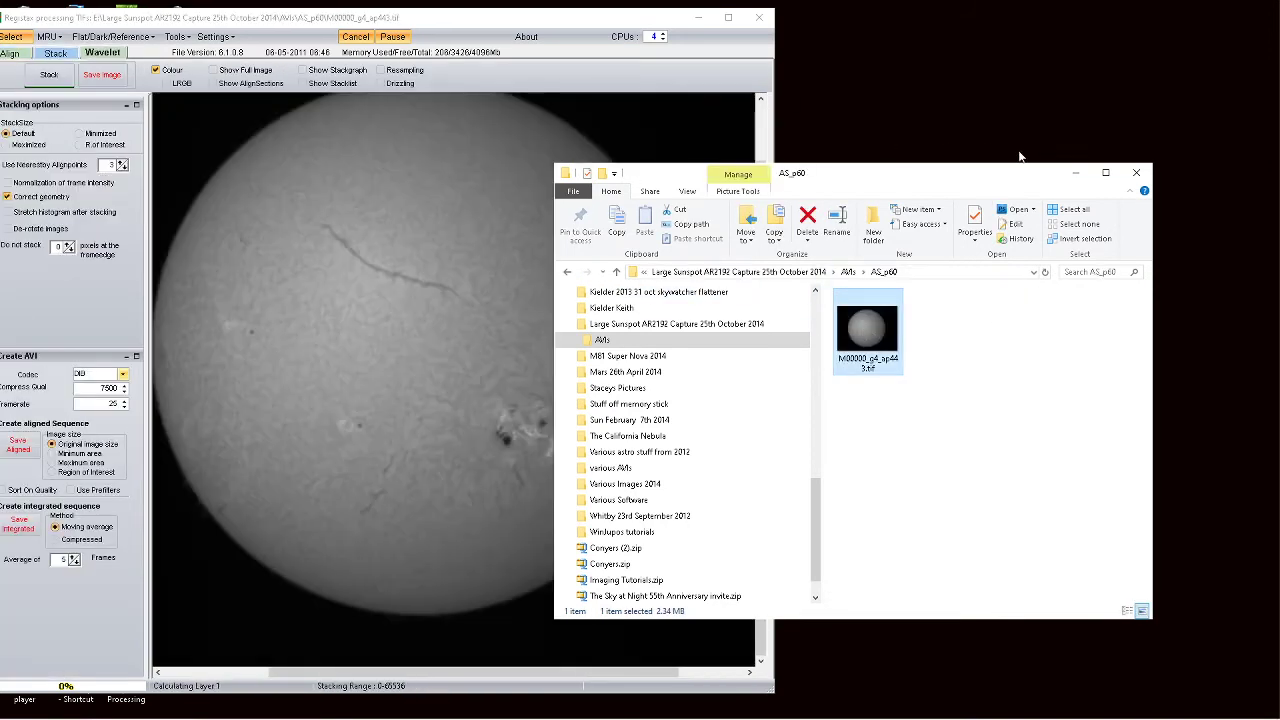
click(1136, 172)
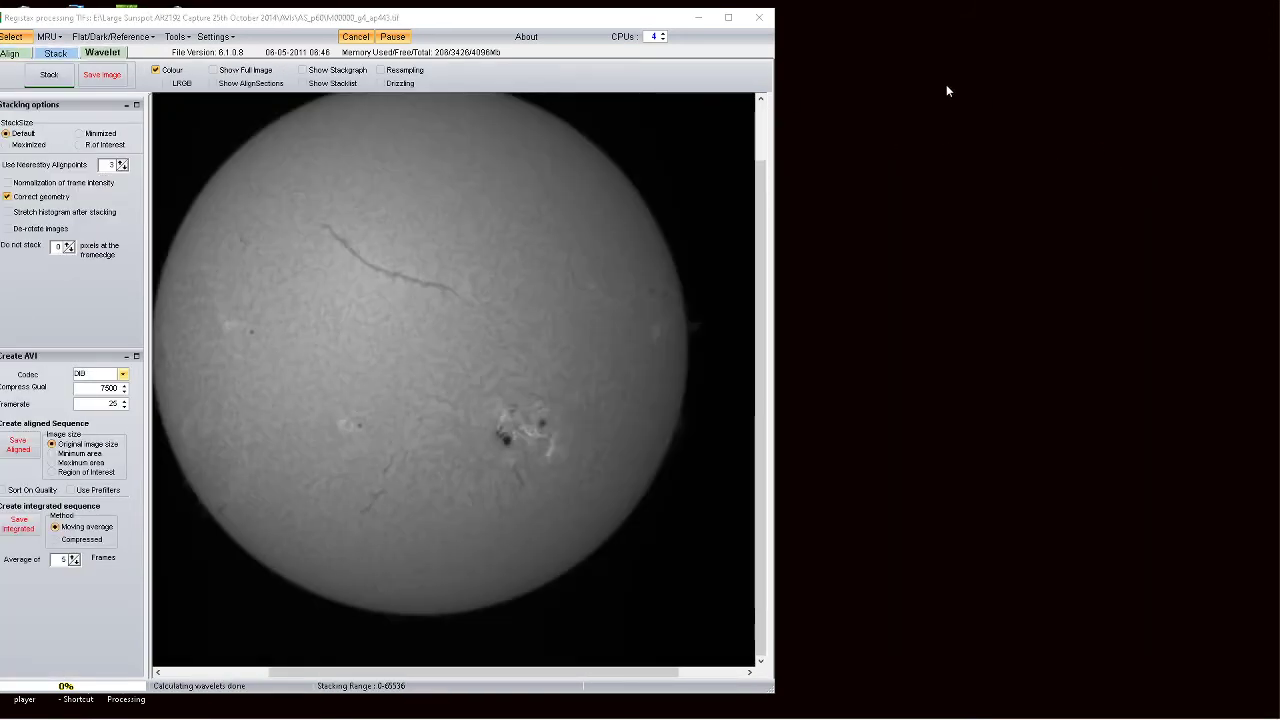
click(728, 17)
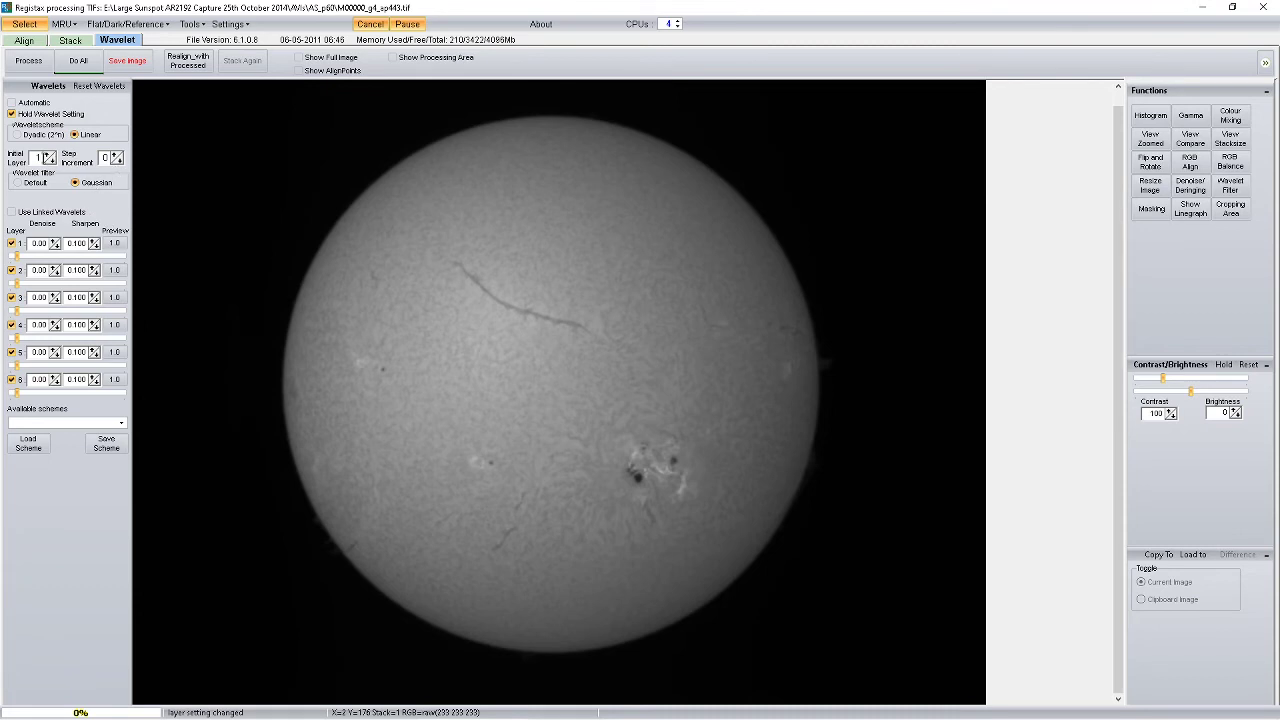
- Choose the Gaussian wavelet filter and raise wavelet layer 6 to about 83.4
click(76, 183)
drag(17, 396, 109, 400)
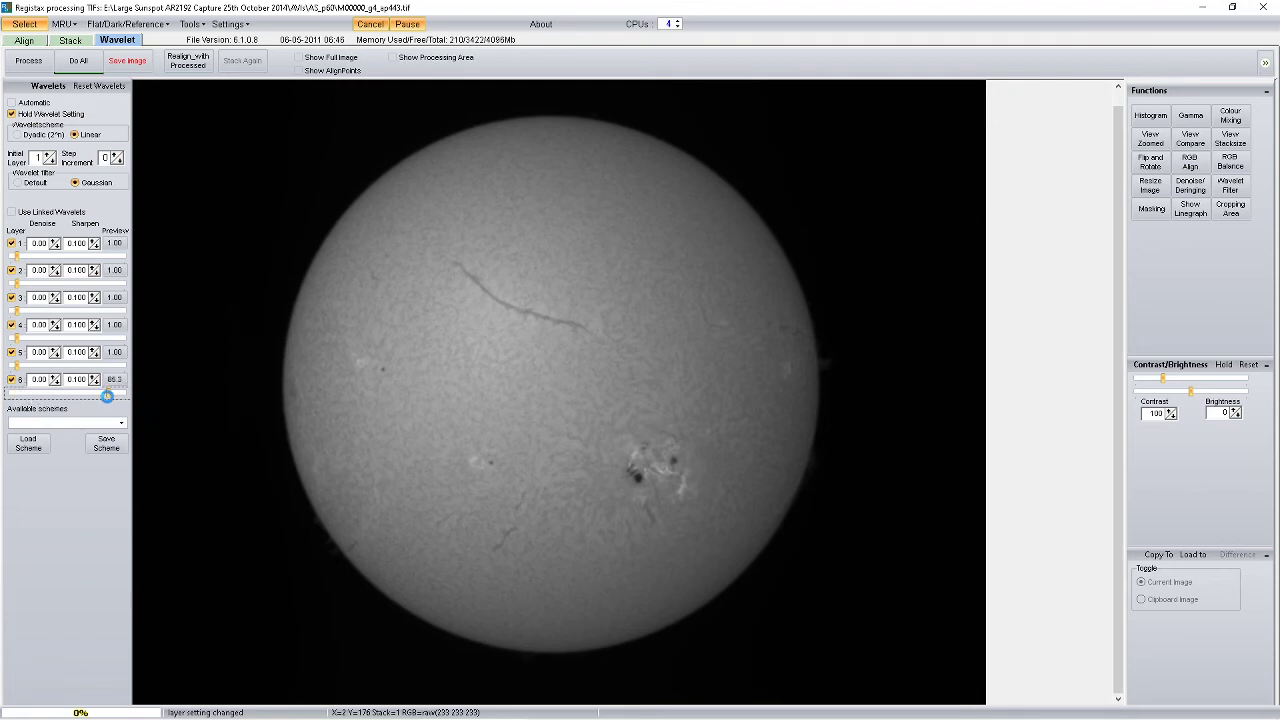
drag(107, 397, 105, 397)
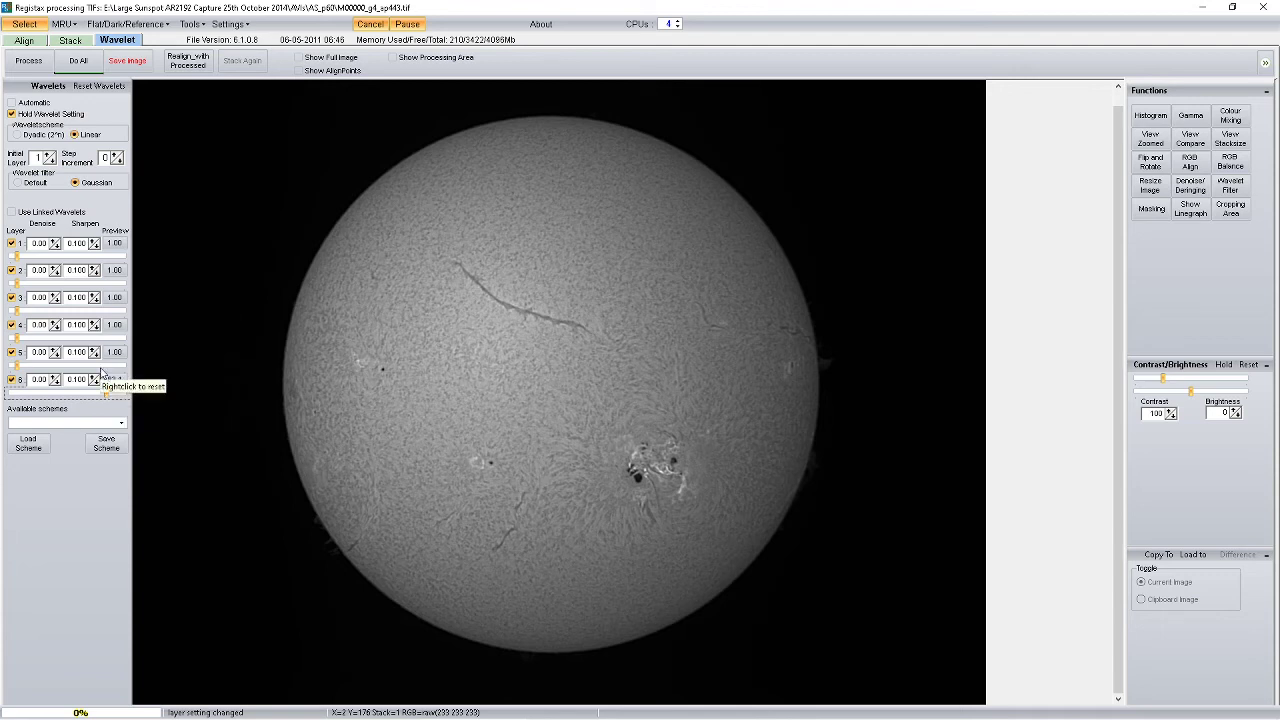
- Reset the wavelets, then set layer 1 to 37.4 and layer 6 to 41.1
click(99, 85)
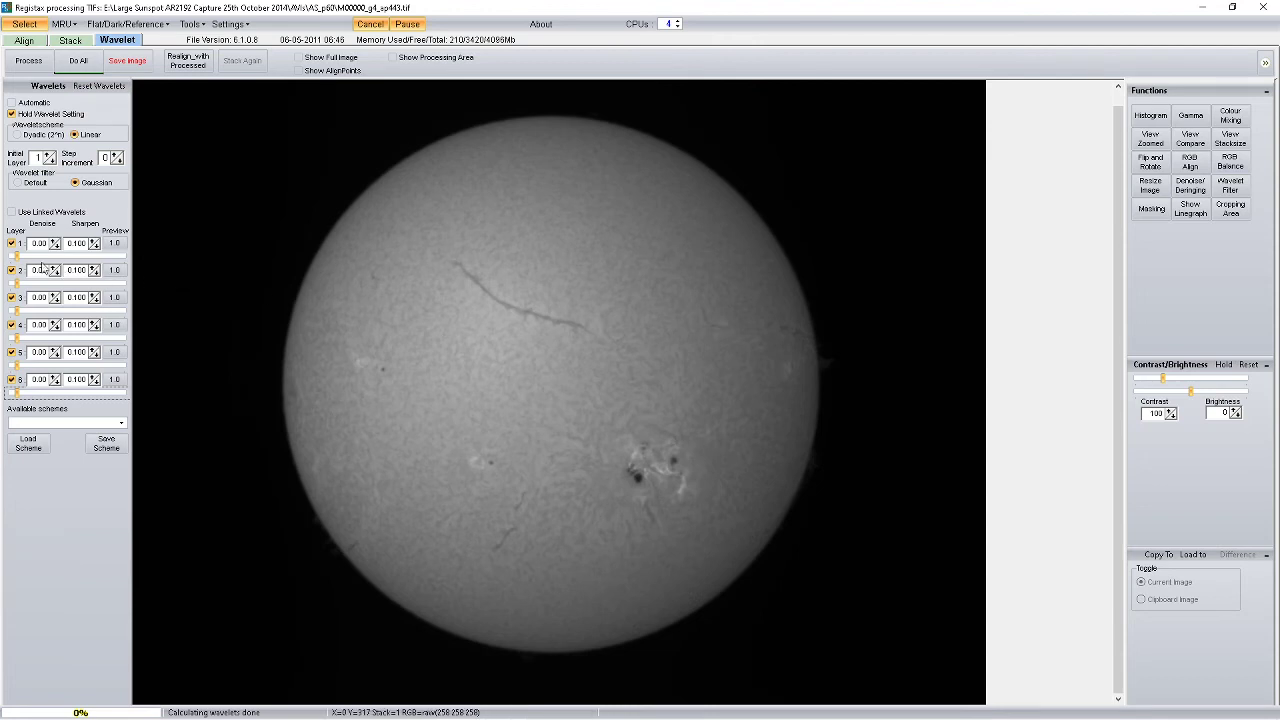
drag(17, 256, 101, 266)
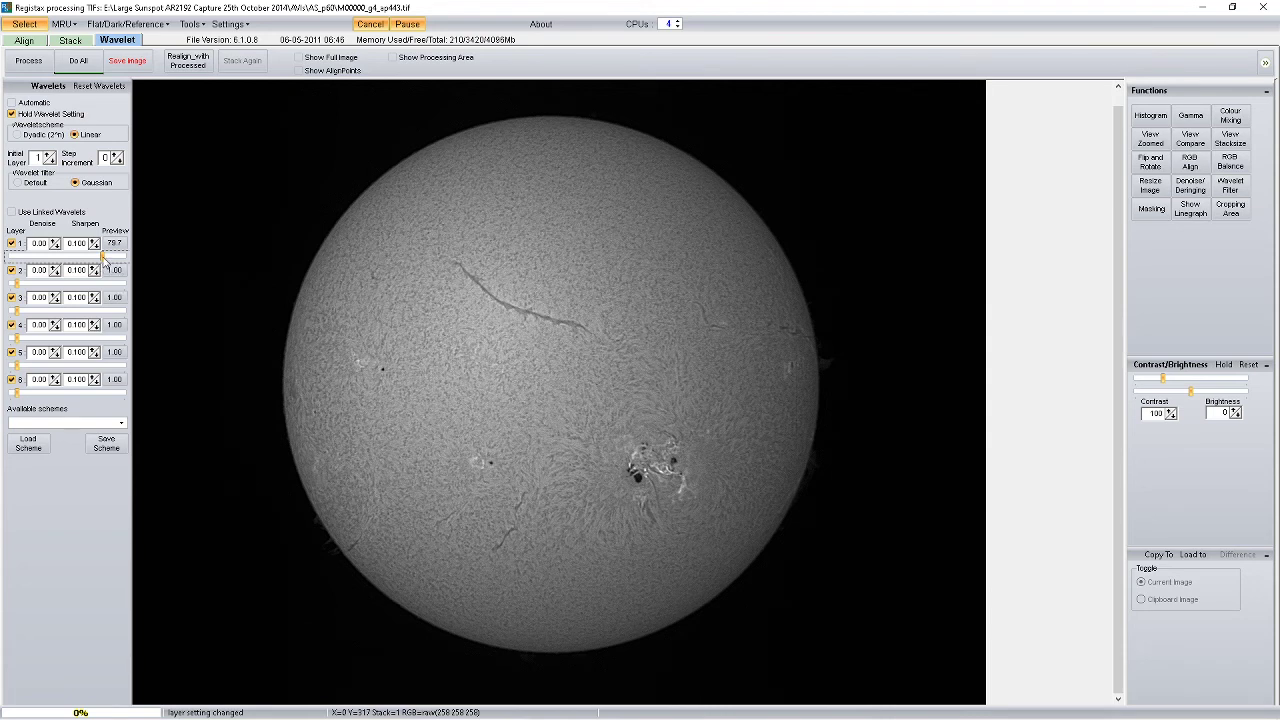
drag(101, 256, 44, 262)
drag(19, 394, 46, 396)
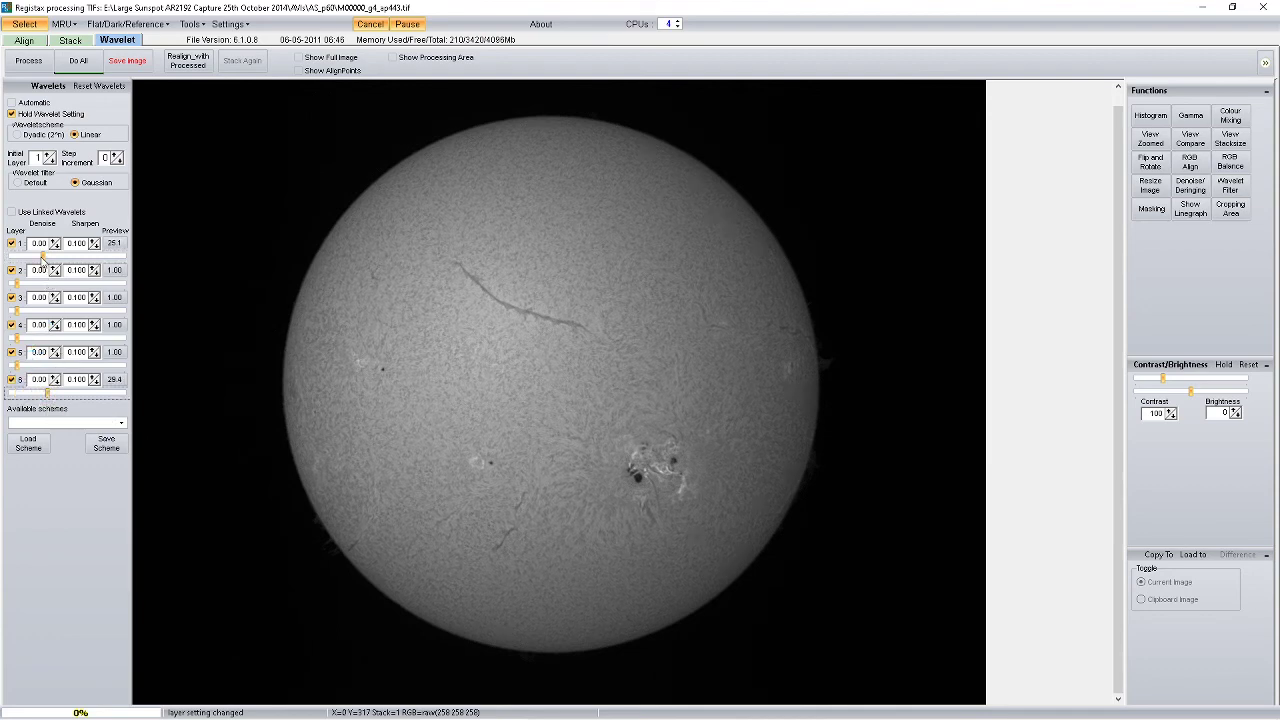
drag(42, 258, 55, 256)
drag(48, 393, 60, 394)
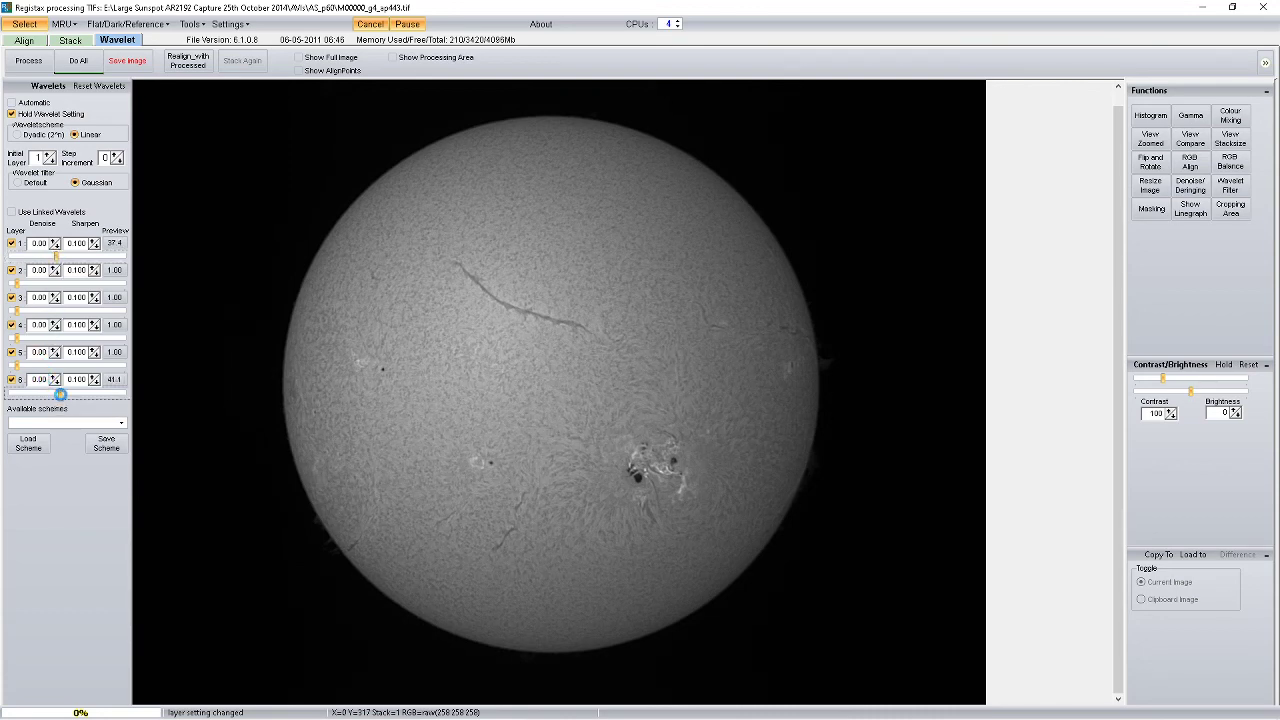